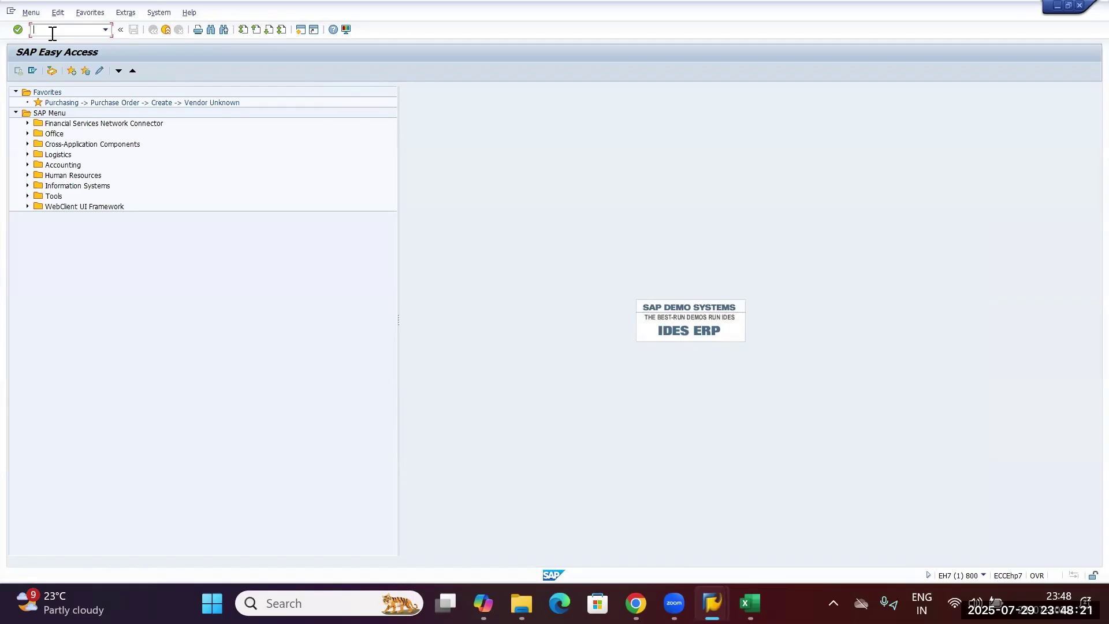
Enter transaction code SPRO in the Easy Access command field.
text(SPRO)
Run SPRO and execute 'Define, copy, delete, check plant' under Enterprise Structure > Definition > Logistics - General.
double_click(45, 30)
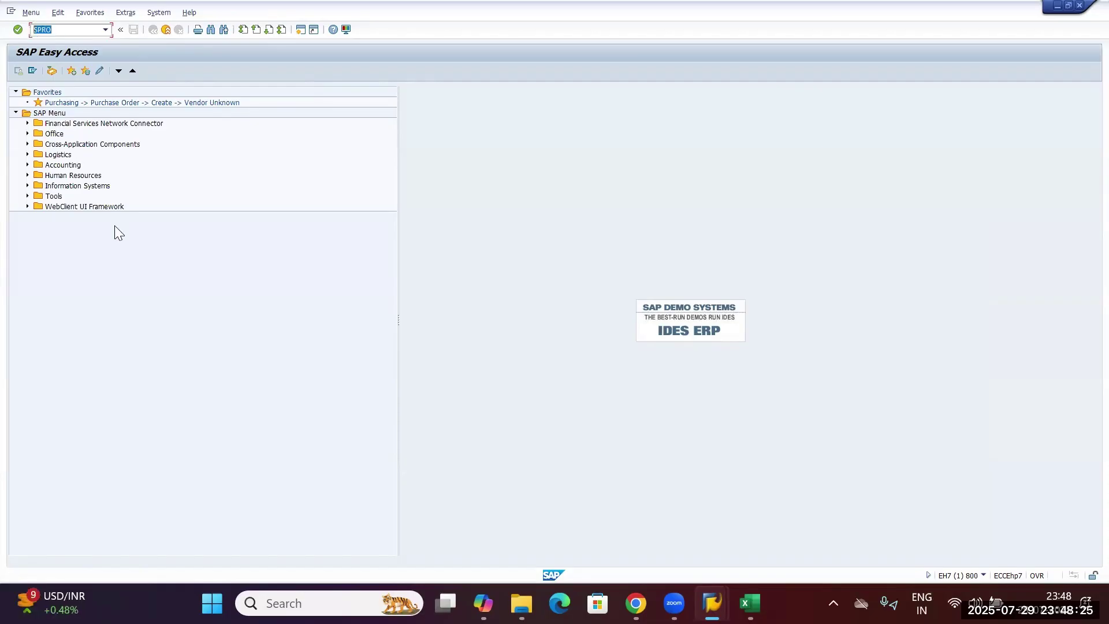
key(Return)
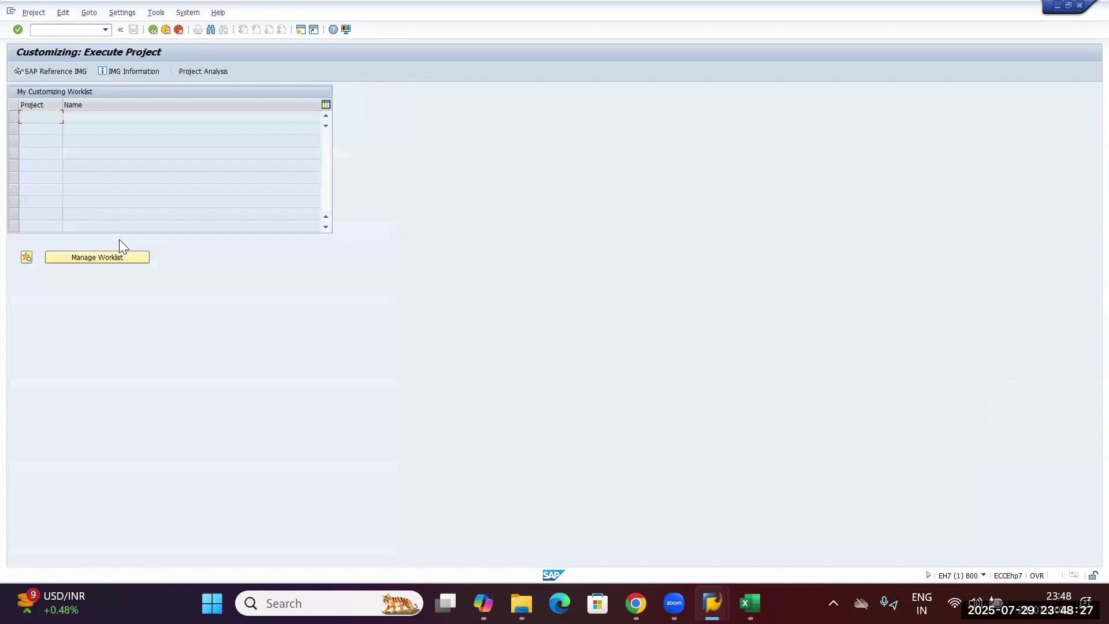
click(39, 74)
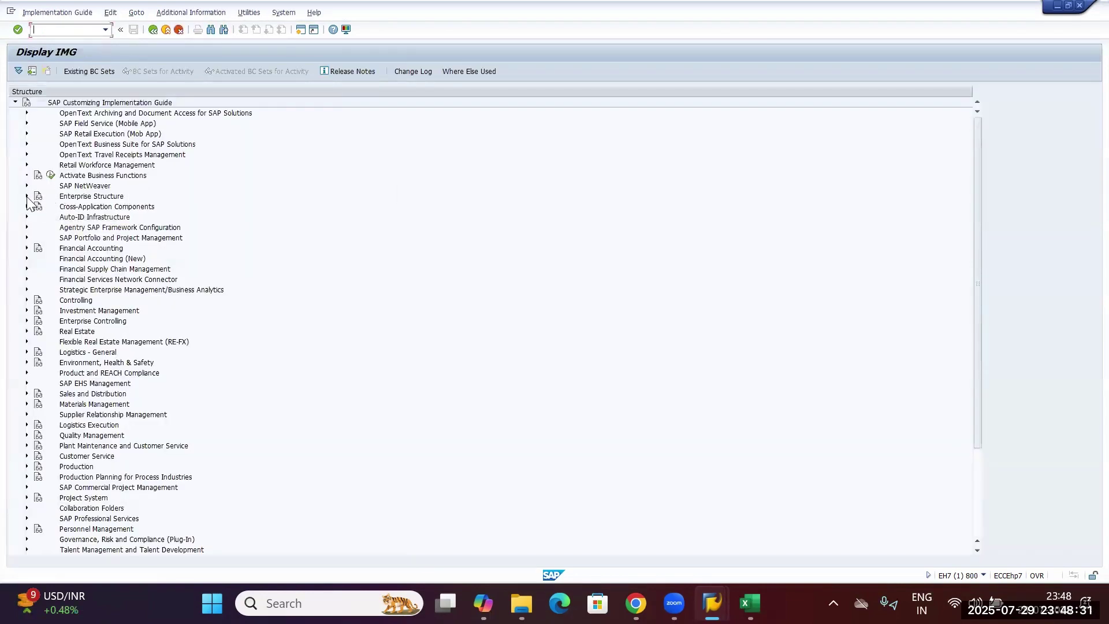
click(26, 196)
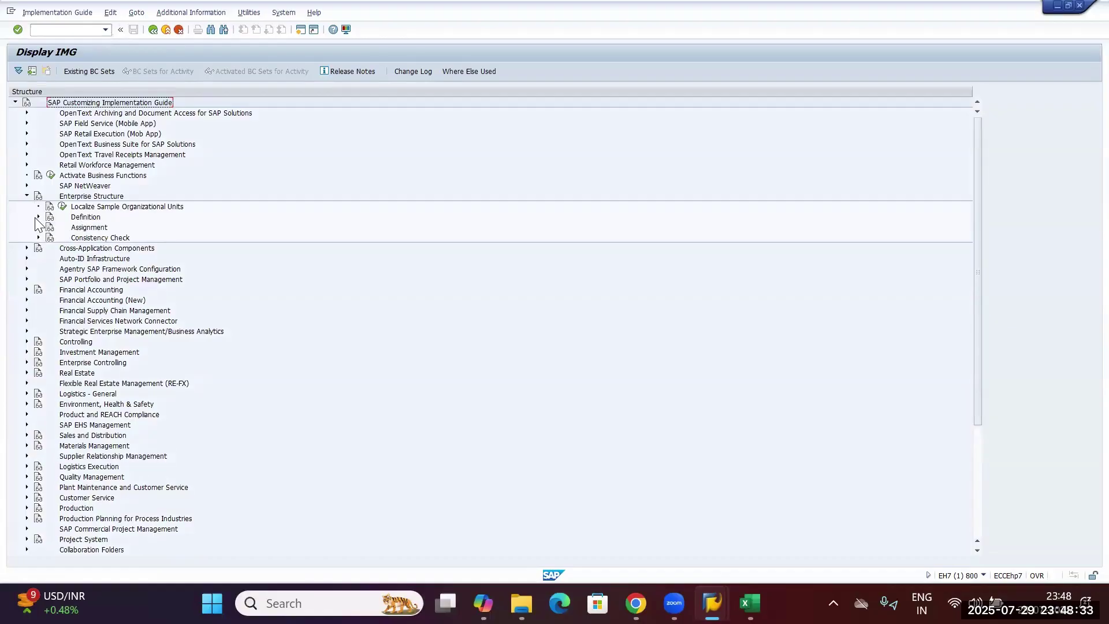
click(38, 217)
click(50, 249)
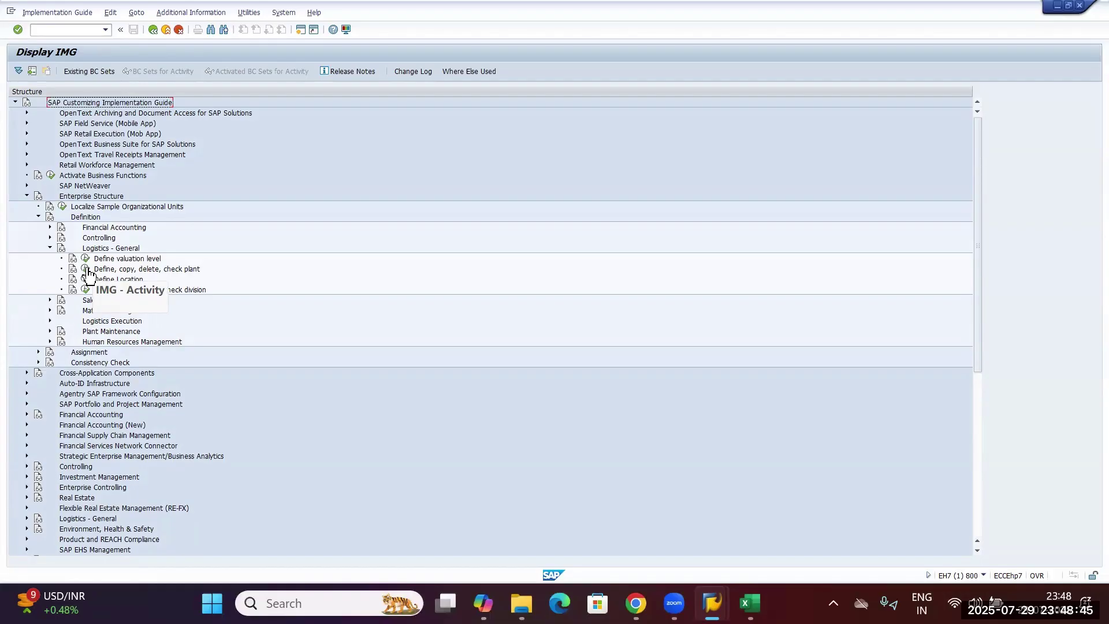
click(61, 29)
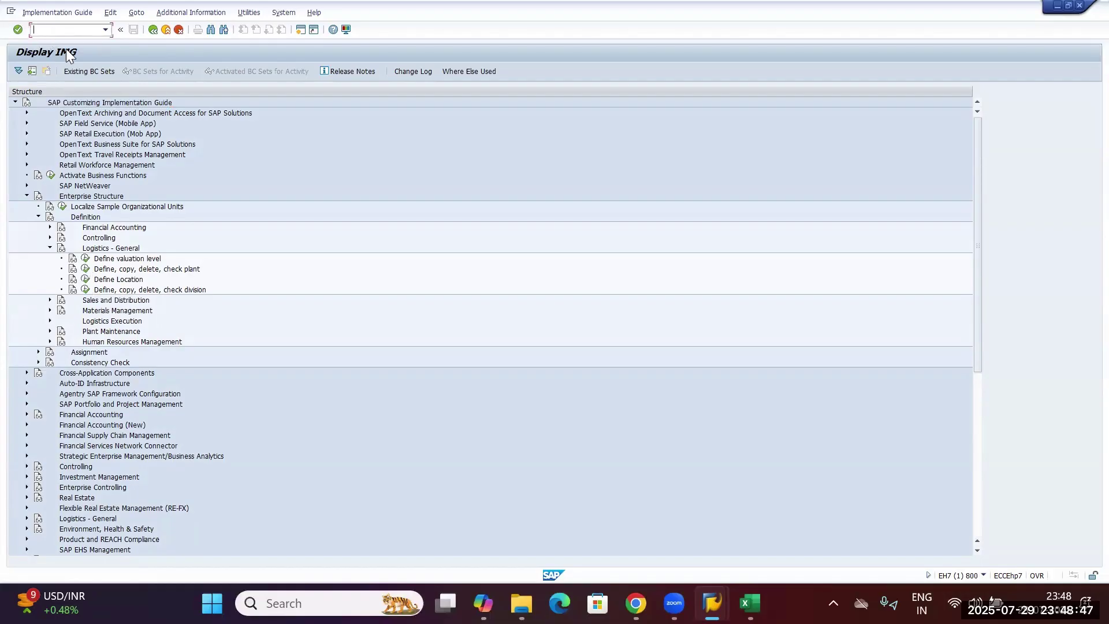
click(86, 269)
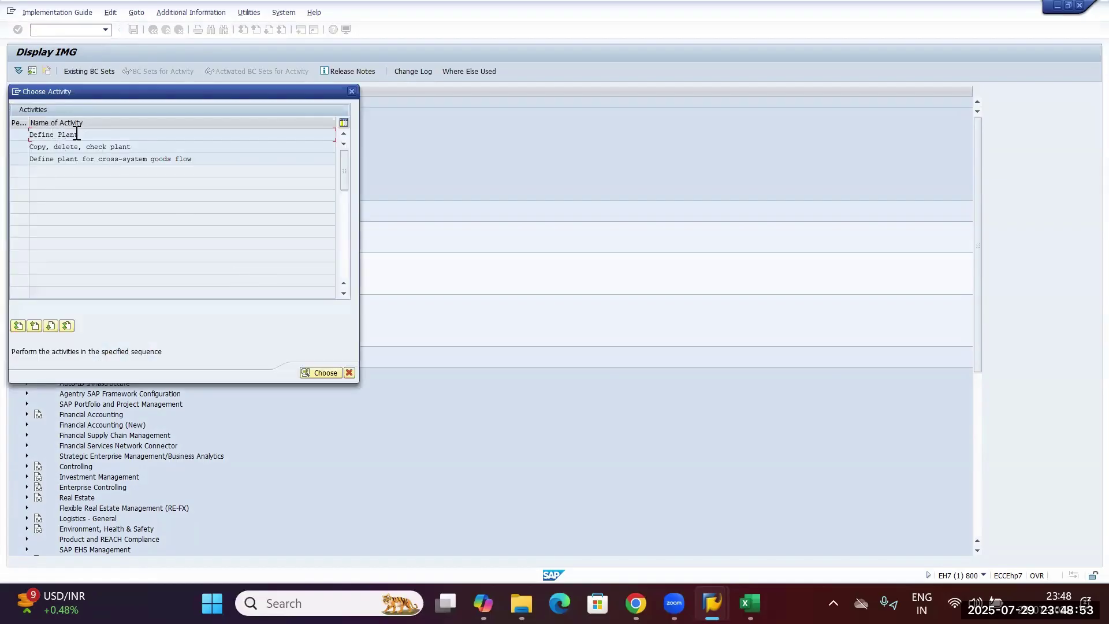
Open the Define Plant activity from the Choose Activity list.
drag(92, 134, 11, 136)
click(92, 134)
drag(140, 145, 29, 147)
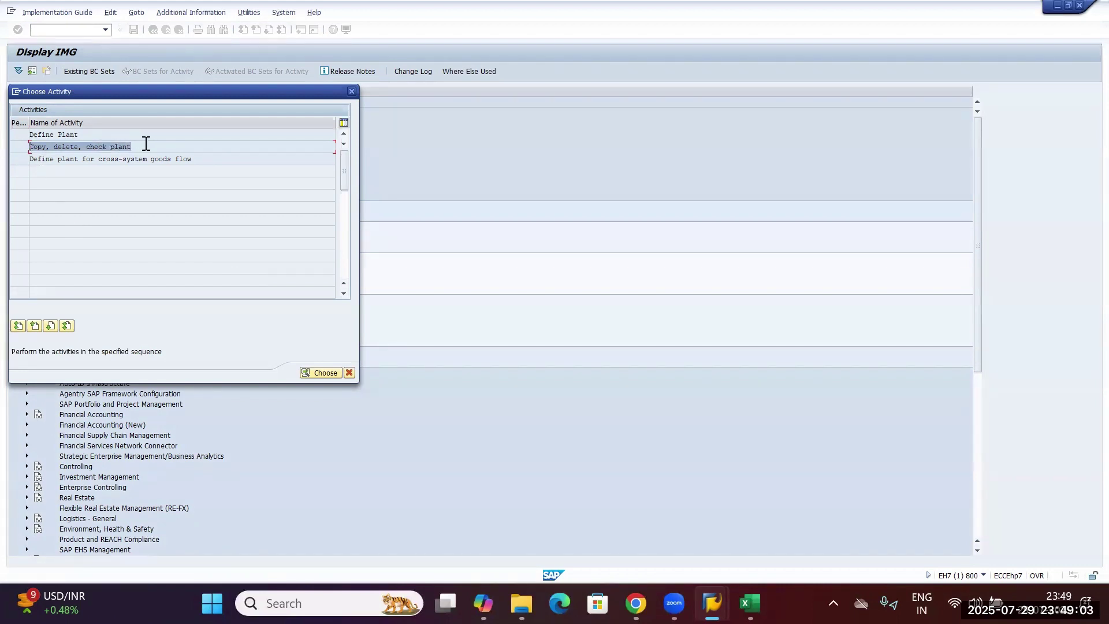
click(70, 134)
double_click(47, 133)
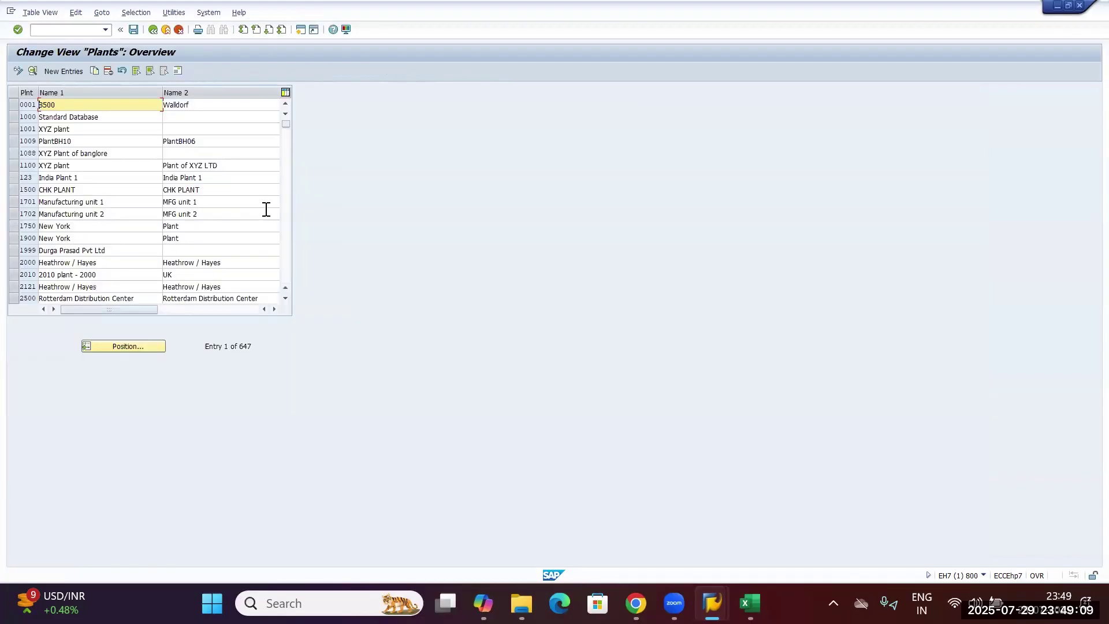
Create new plant UK01 with Name 1 and Name 2 set to 'PLANT 1'.
click(58, 72)
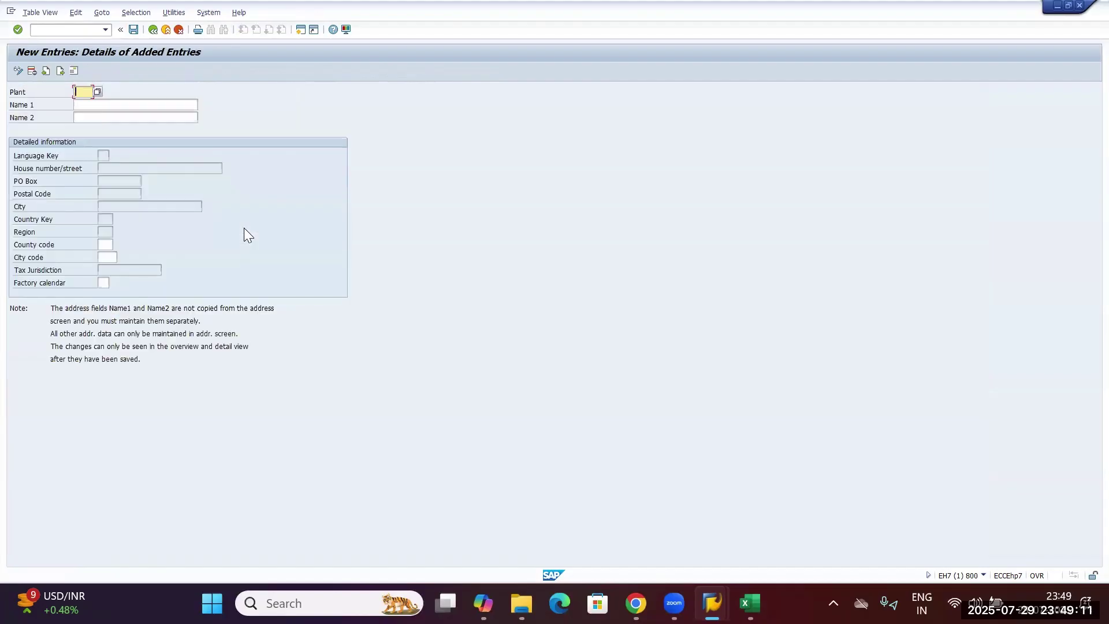
text(UK01)
click(92, 104)
text(PLANT 1)
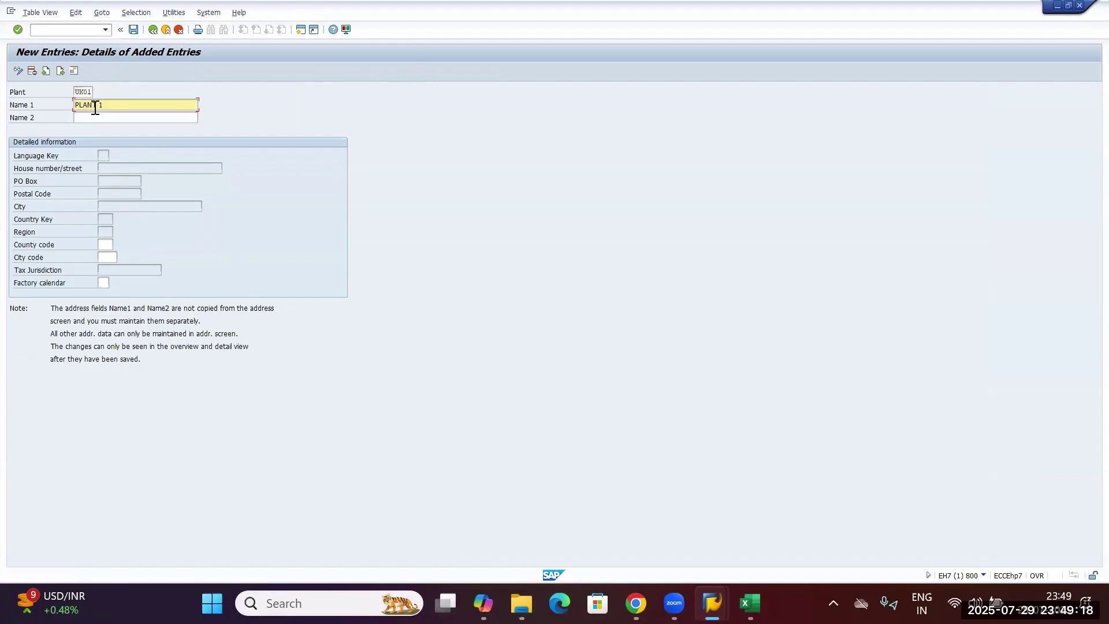
click(93, 118)
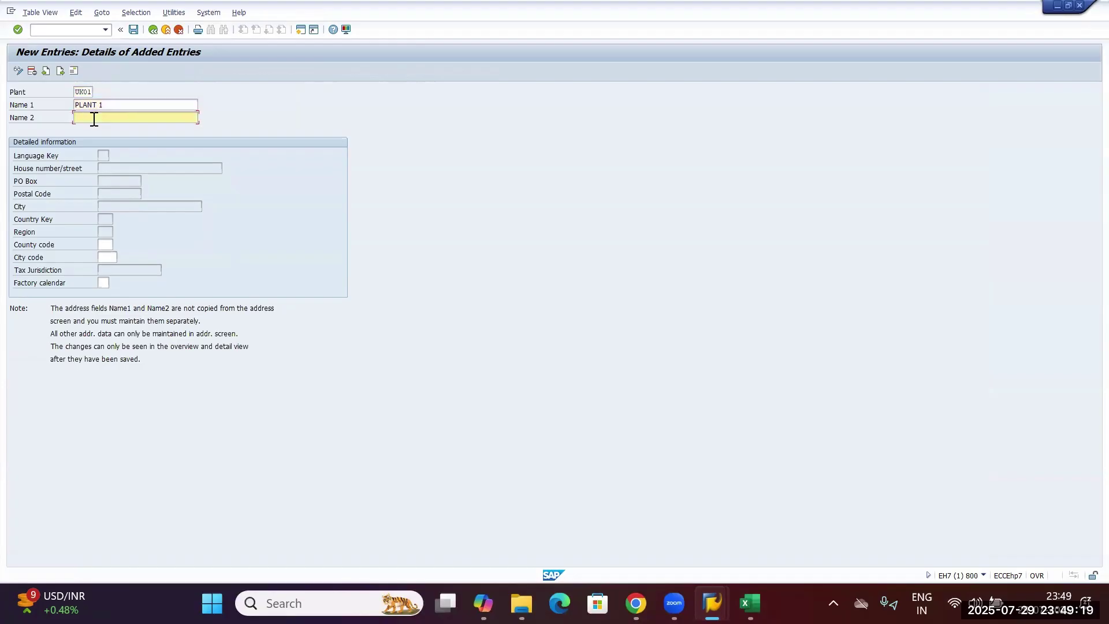
text(P)
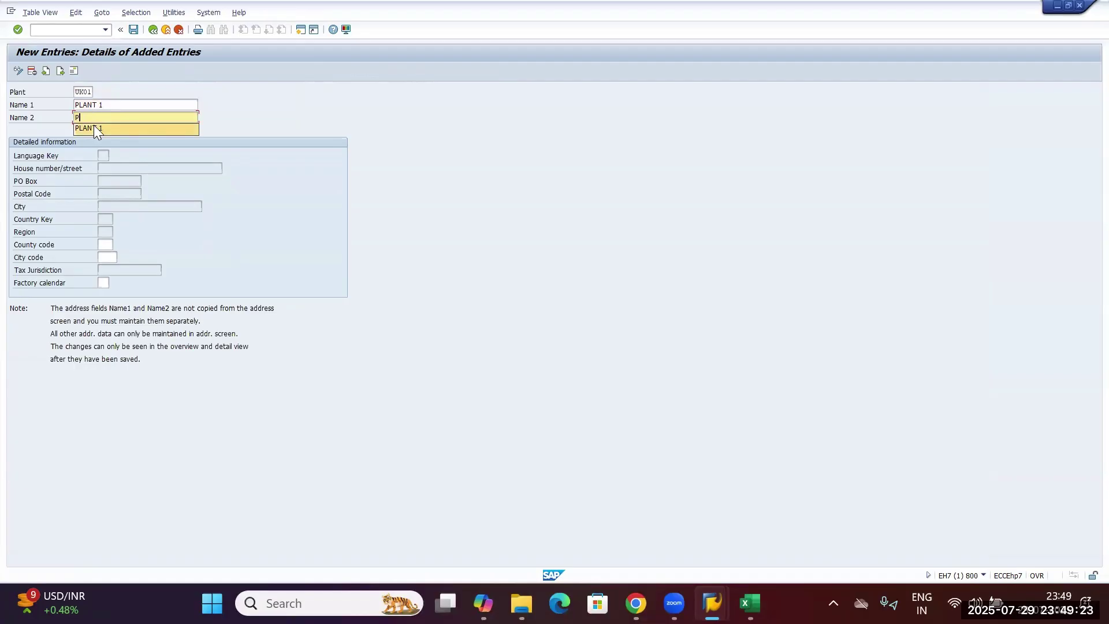
click(93, 127)
Assign factory calendar IN to the plant and confirm the entries.
click(104, 283)
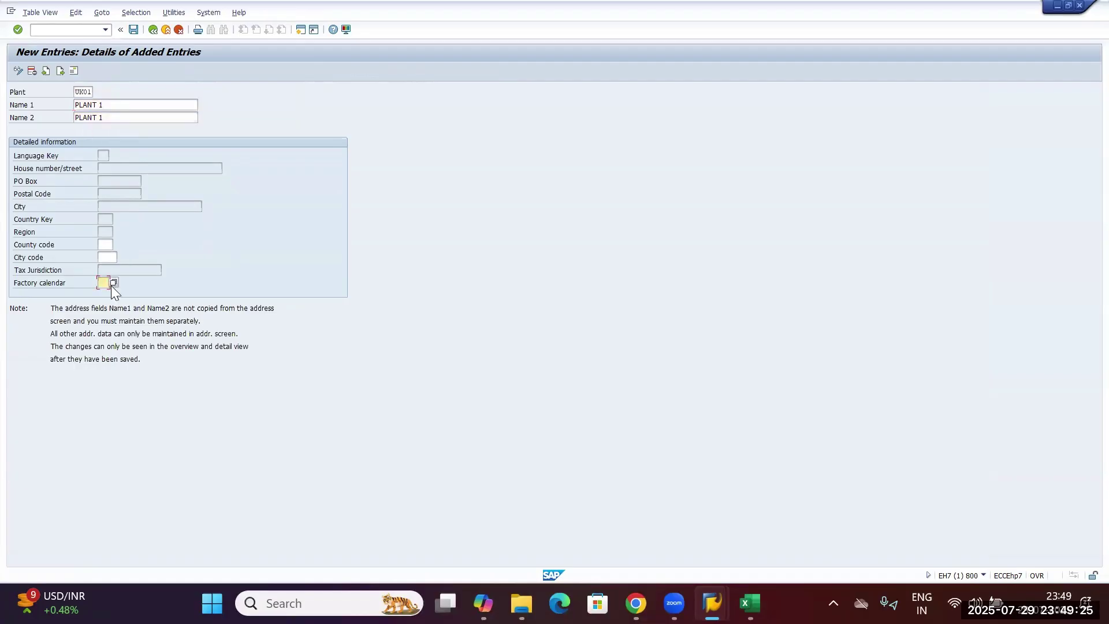
click(114, 282)
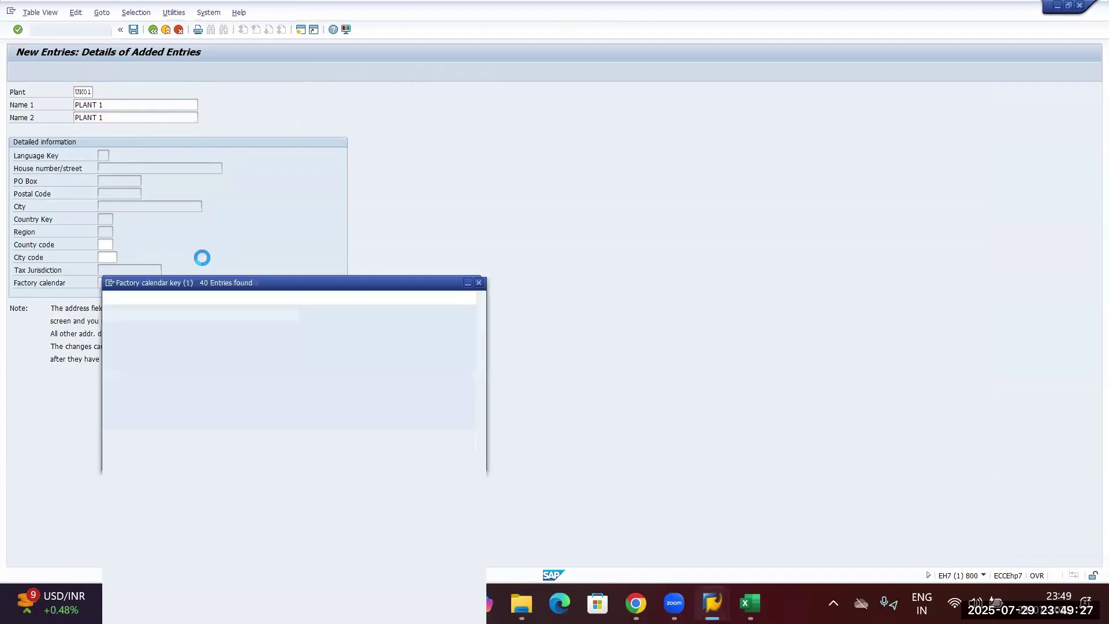
scroll(147, 439, down, 3)
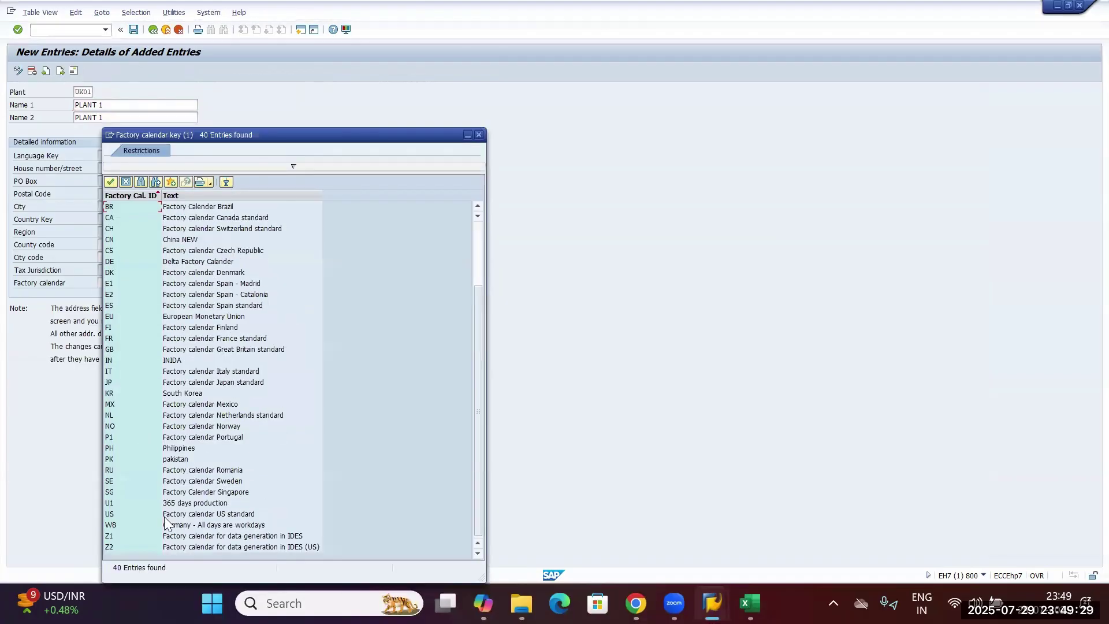
double_click(116, 361)
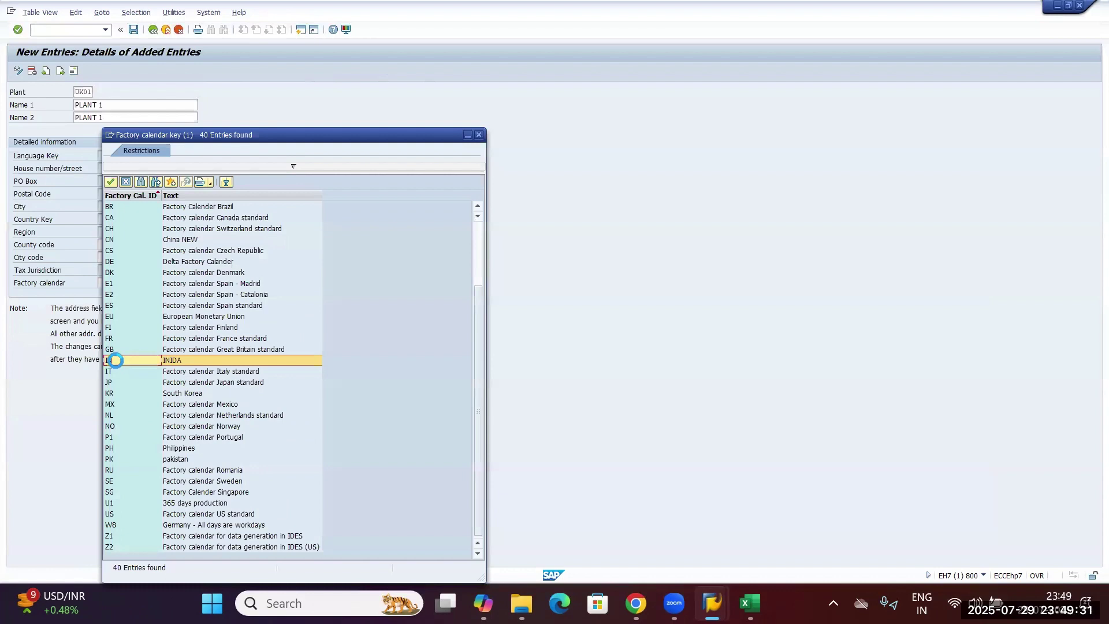
key(Return)
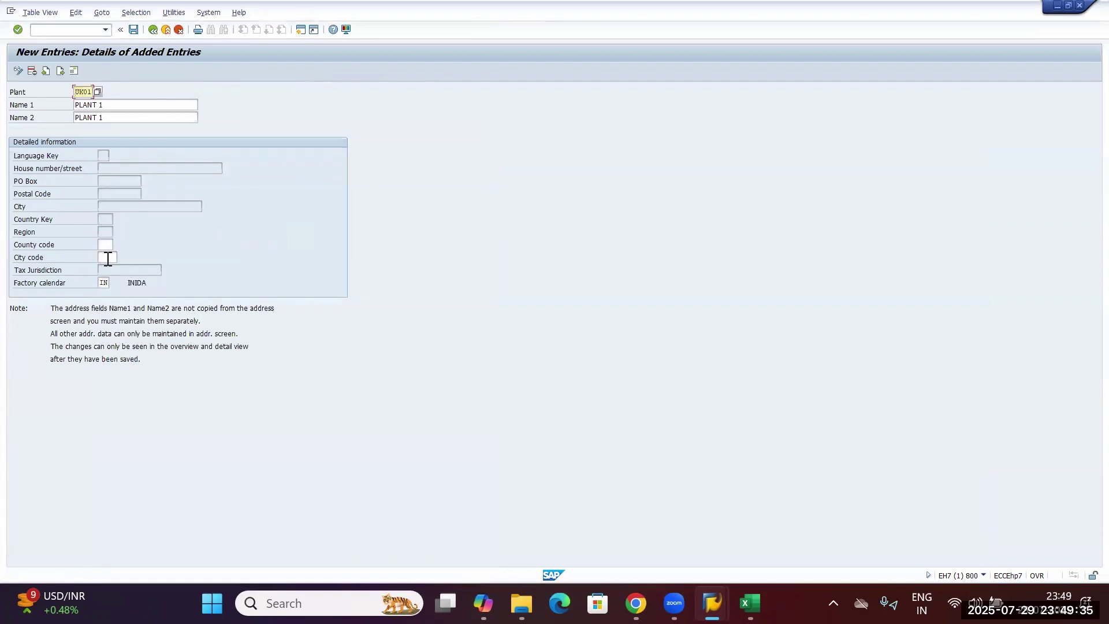
In the address editor, set name and search term 'PLANT 1' and title Company.
click(72, 72)
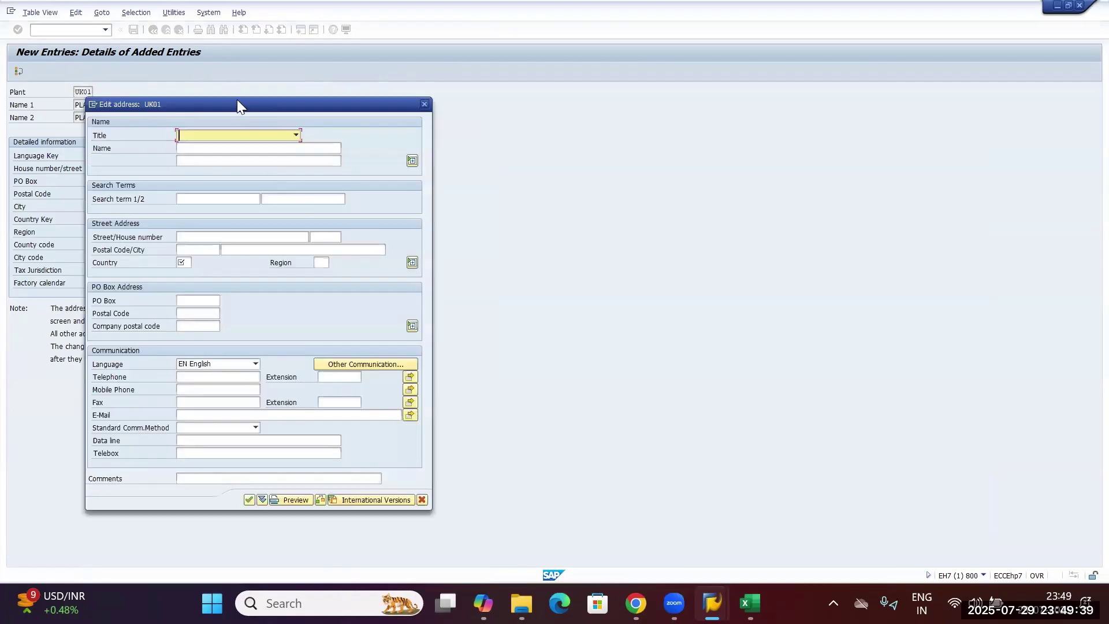
click(481, 148)
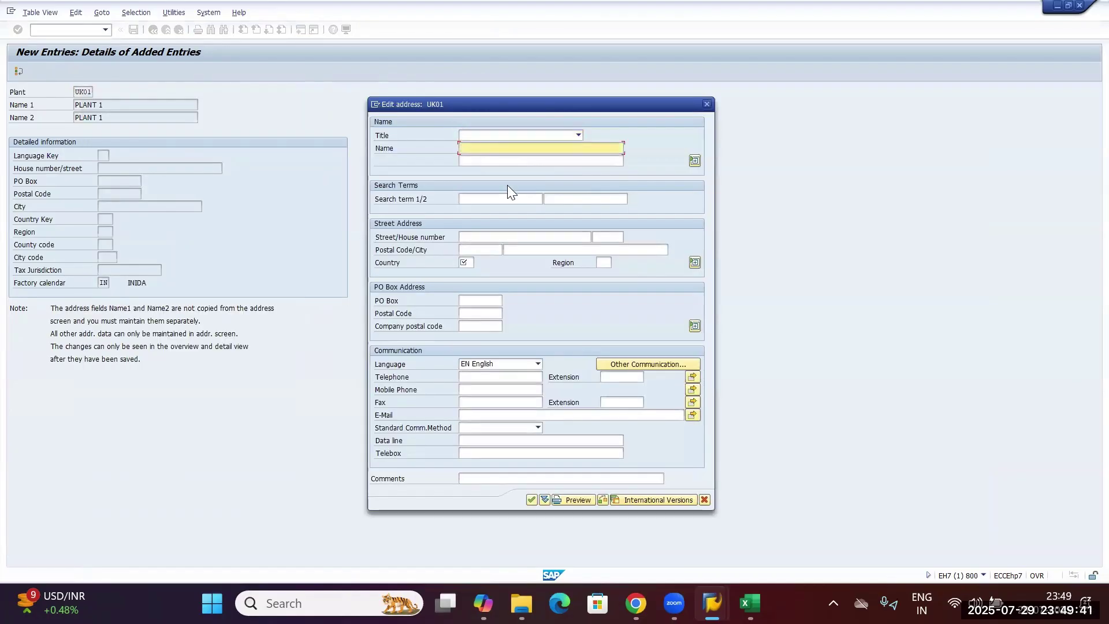
text(PLANT 1)
click(485, 198)
drag(491, 148, 452, 149)
key(ctrl+c)
click(469, 198)
key(ctrl+v)
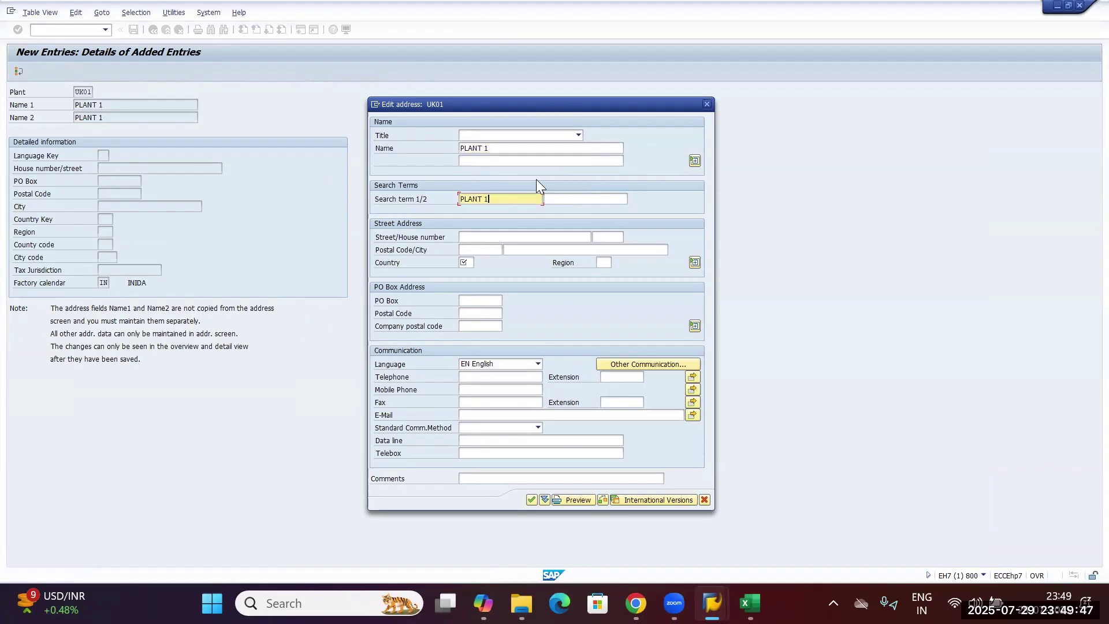
click(514, 134)
click(497, 143)
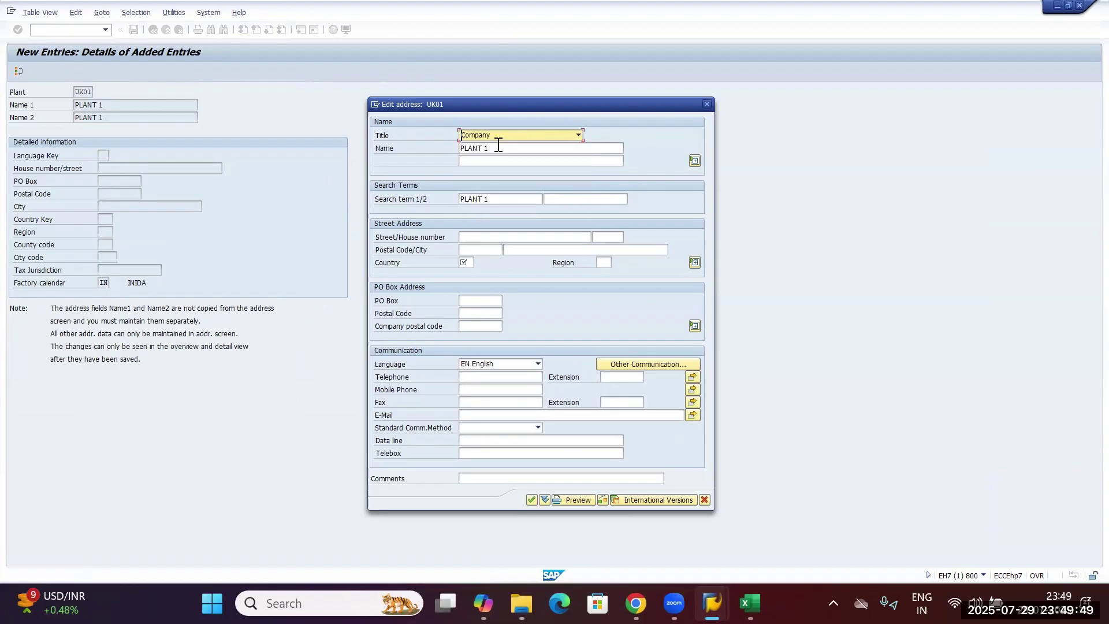
click(577, 135)
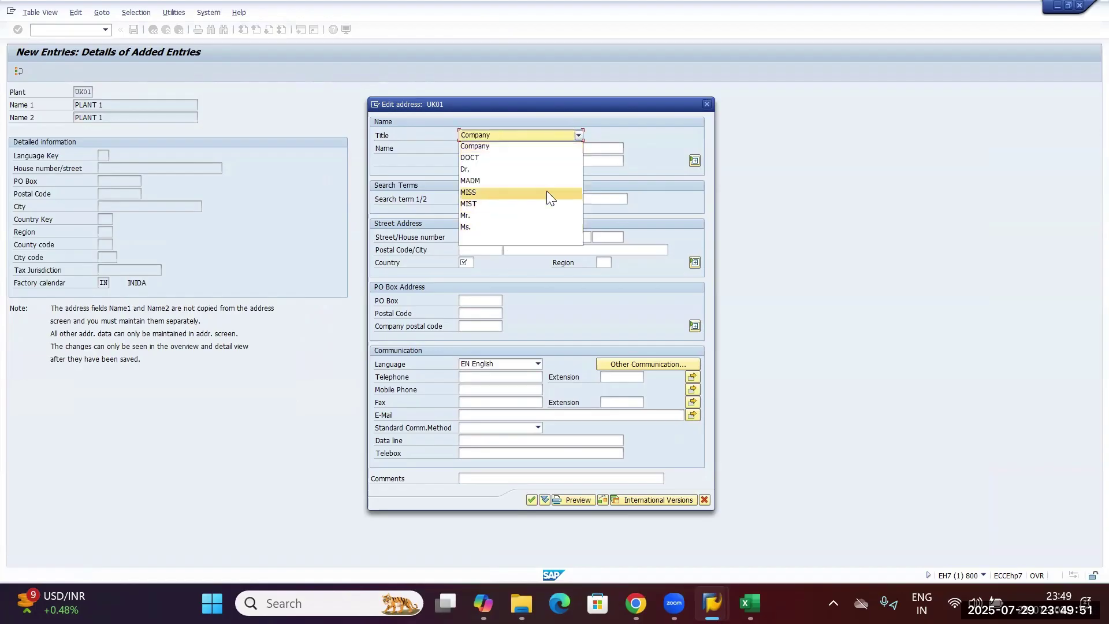
click(495, 239)
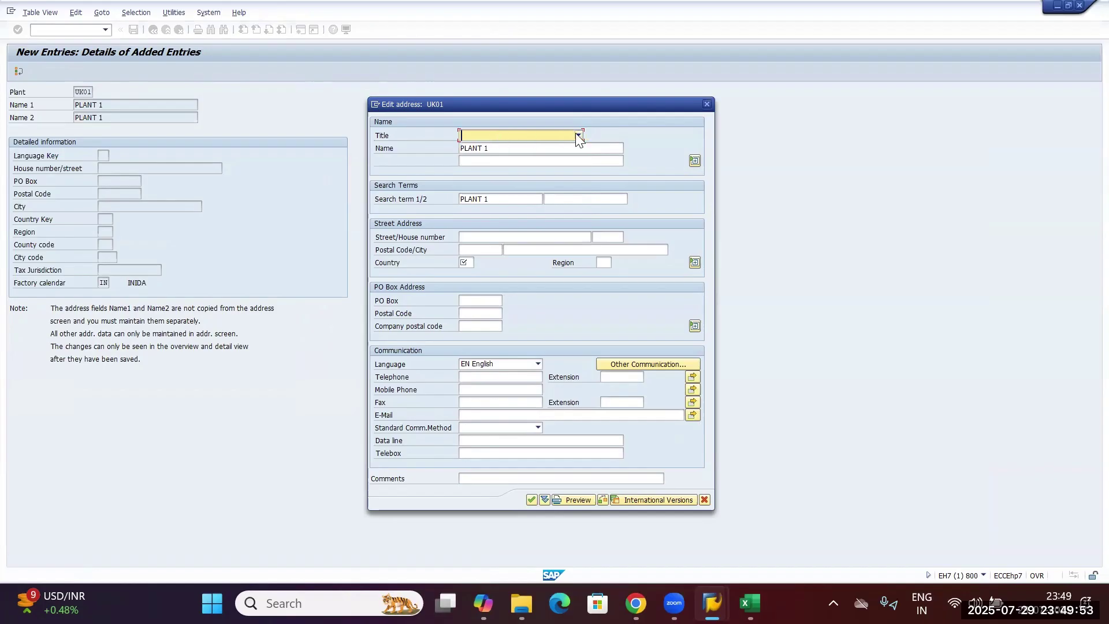
click(577, 135)
click(500, 146)
Enter street 'Street no. 3', house 251, postal code 555555, city PUNE, country and region.
click(496, 239)
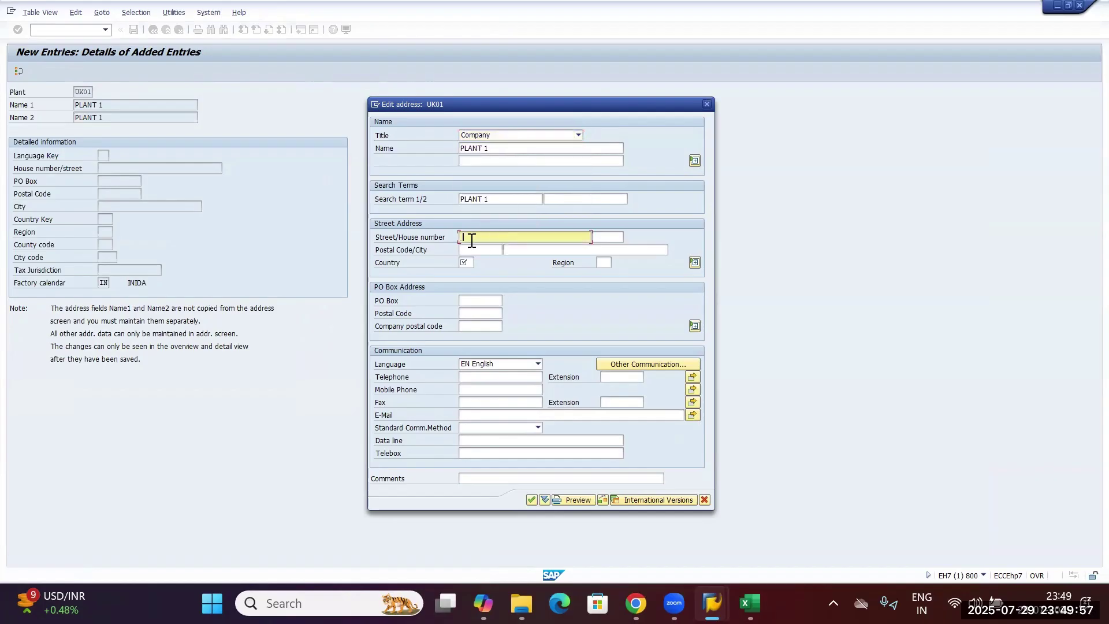
text(Street no. 3)
click(601, 237)
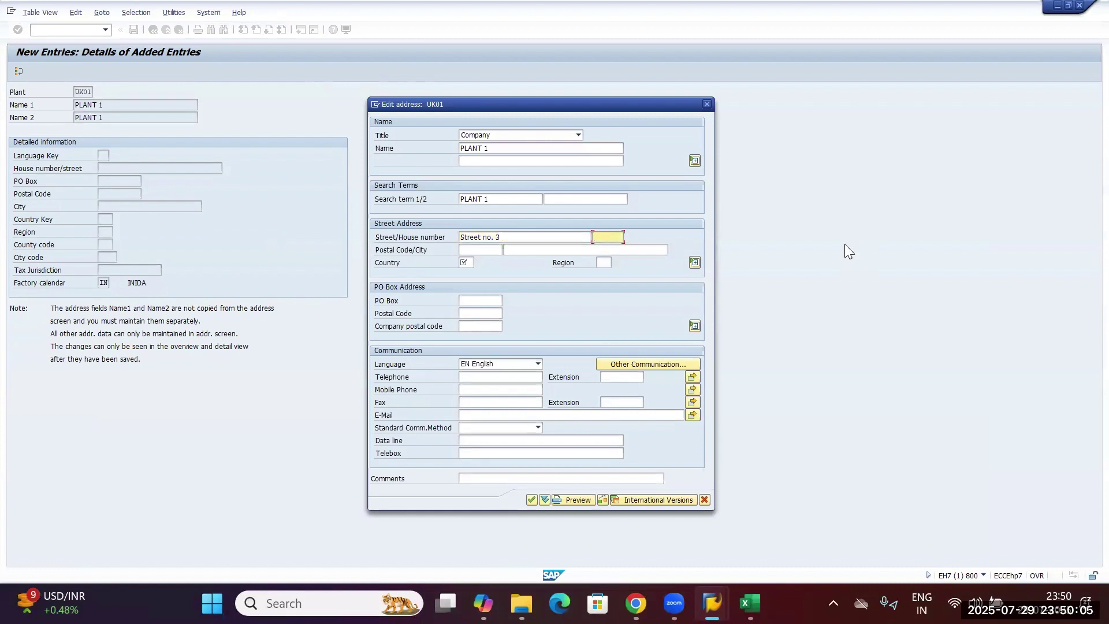
text(251)
click(481, 249)
text(555555)
click(531, 249)
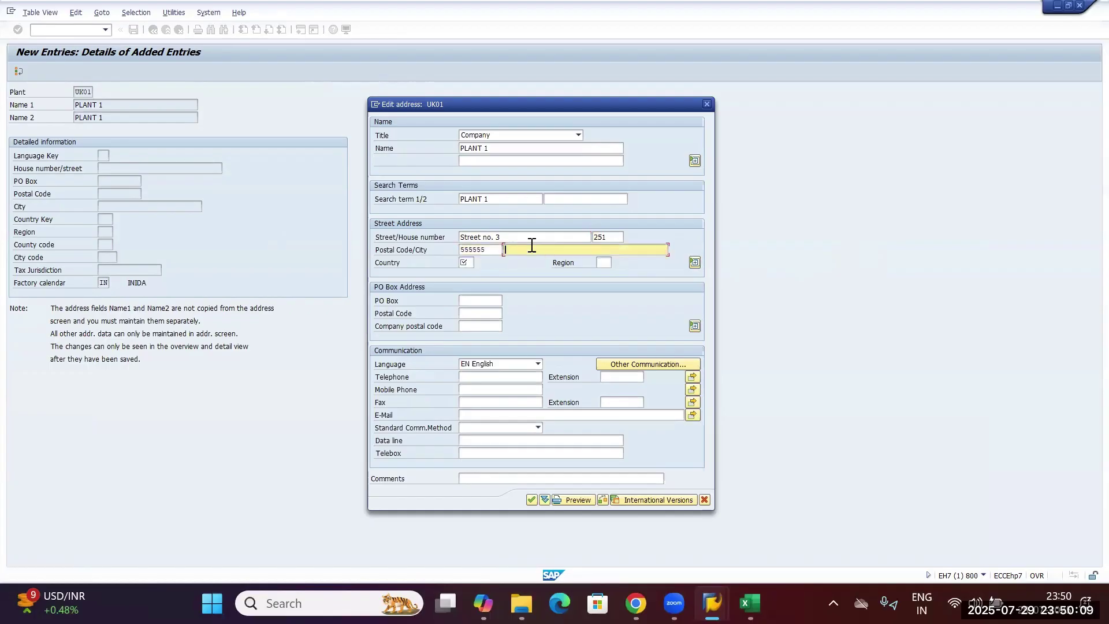
text(PUNE)
click(466, 262)
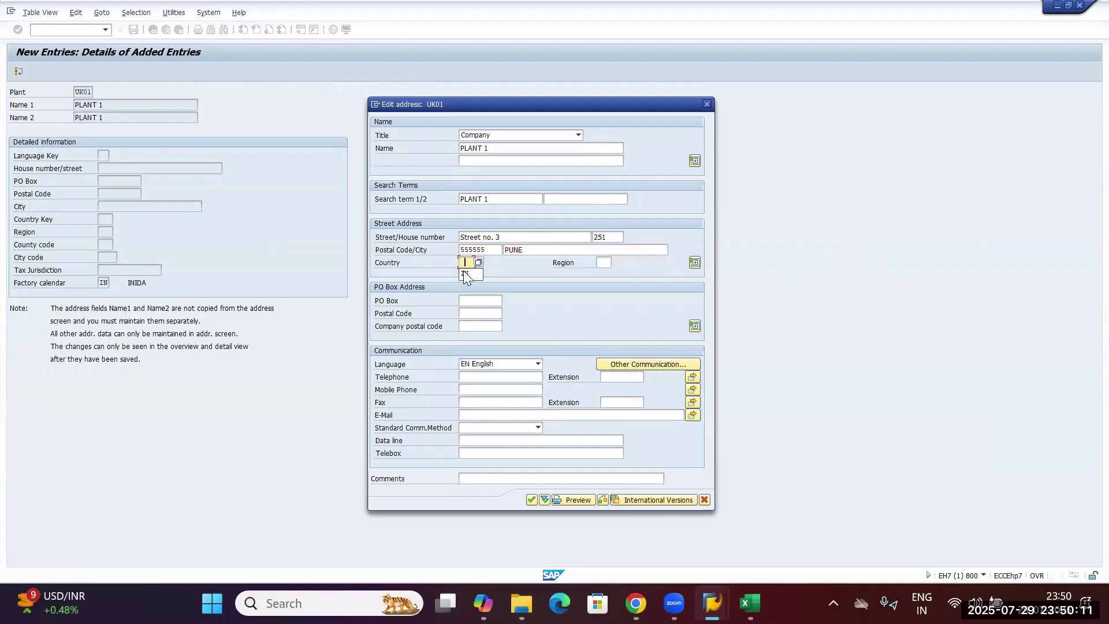
click(603, 263)
Fill in the contact's e-mail address for the plant.
click(475, 377)
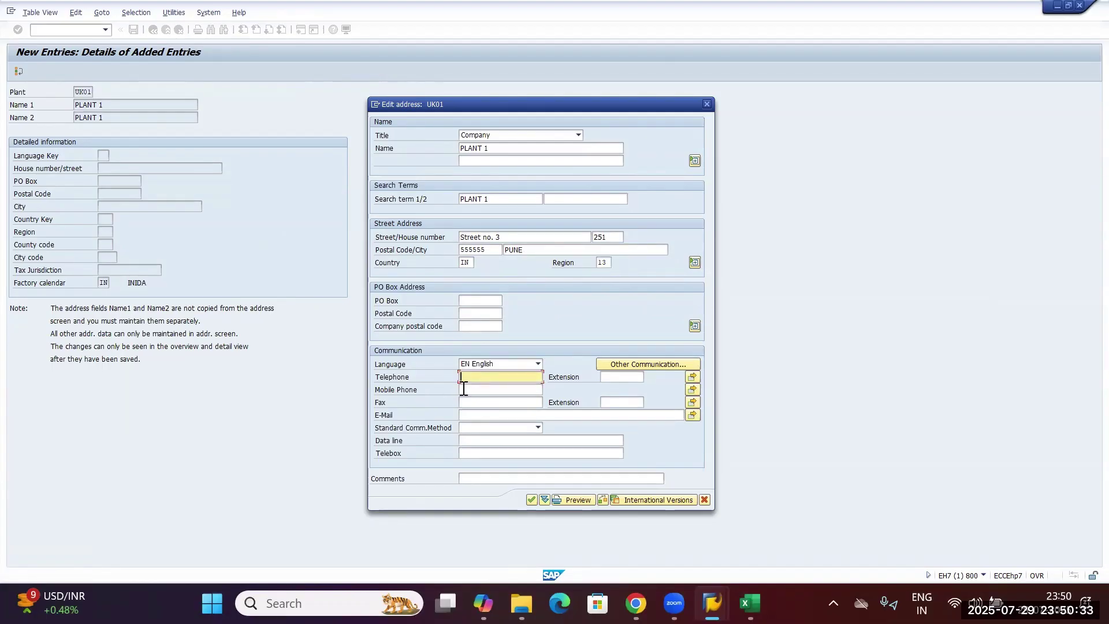
click(484, 415)
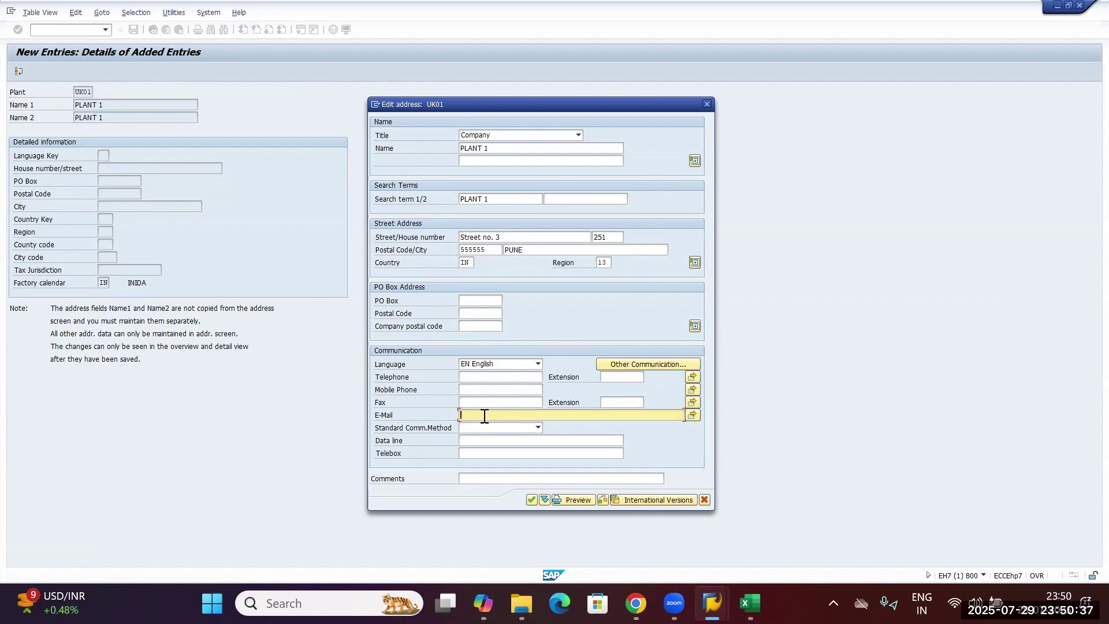
Preview the formatted plant address and accept it.
click(572, 499)
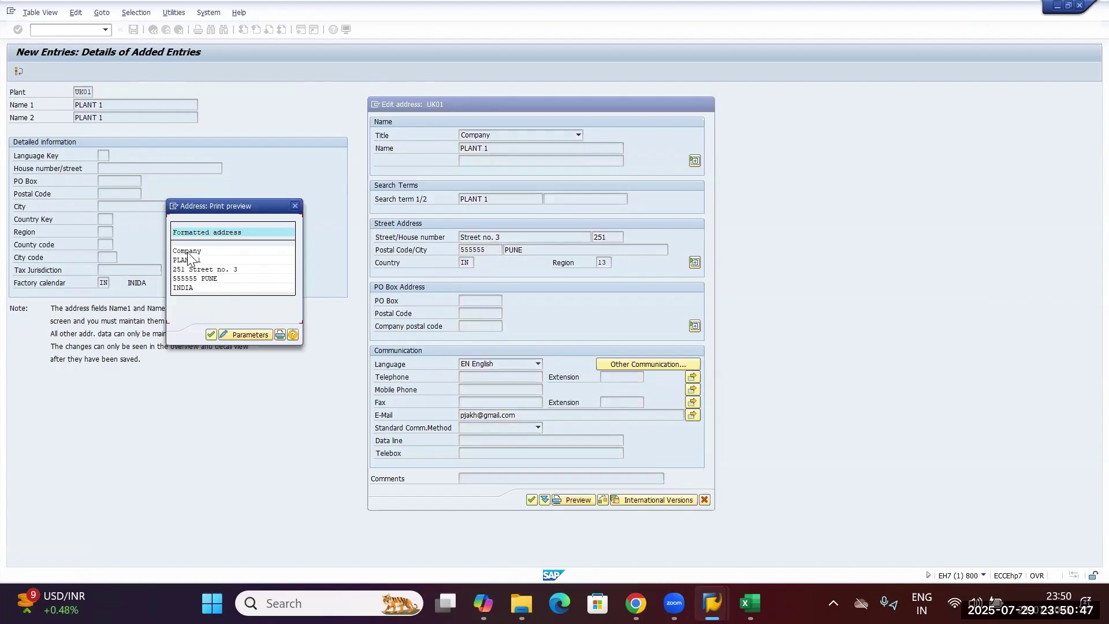
click(211, 334)
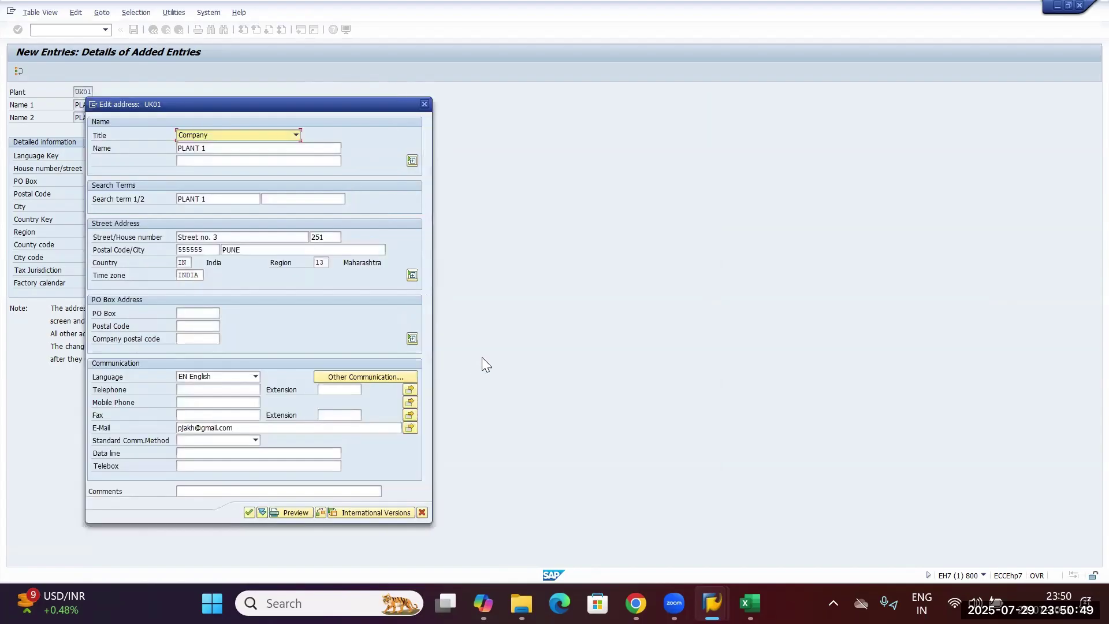
drag(311, 107, 609, 107)
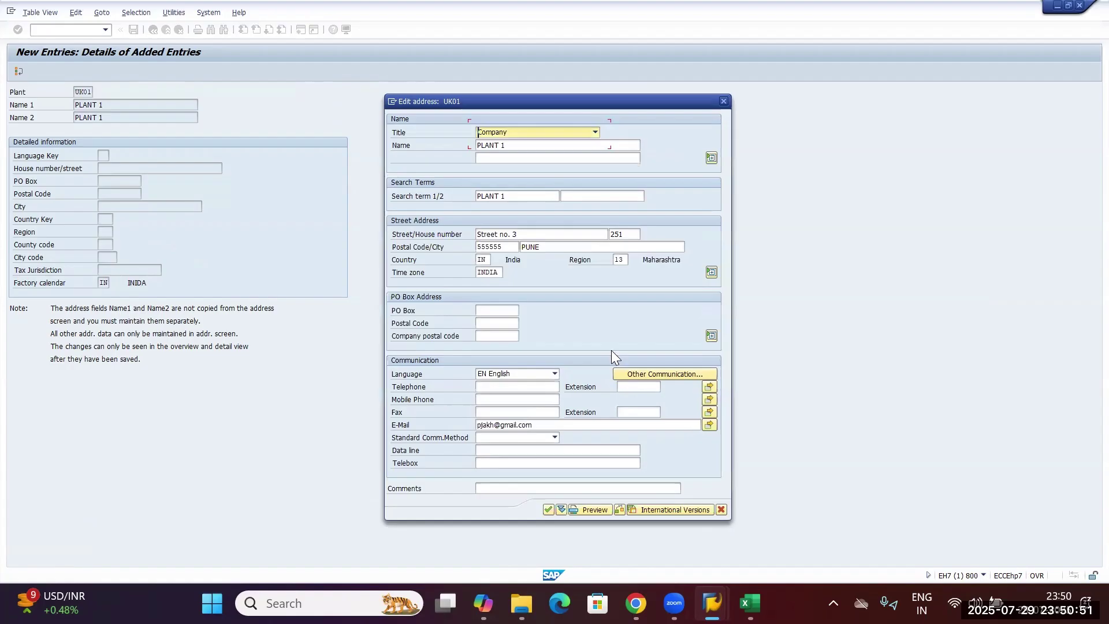
click(549, 511)
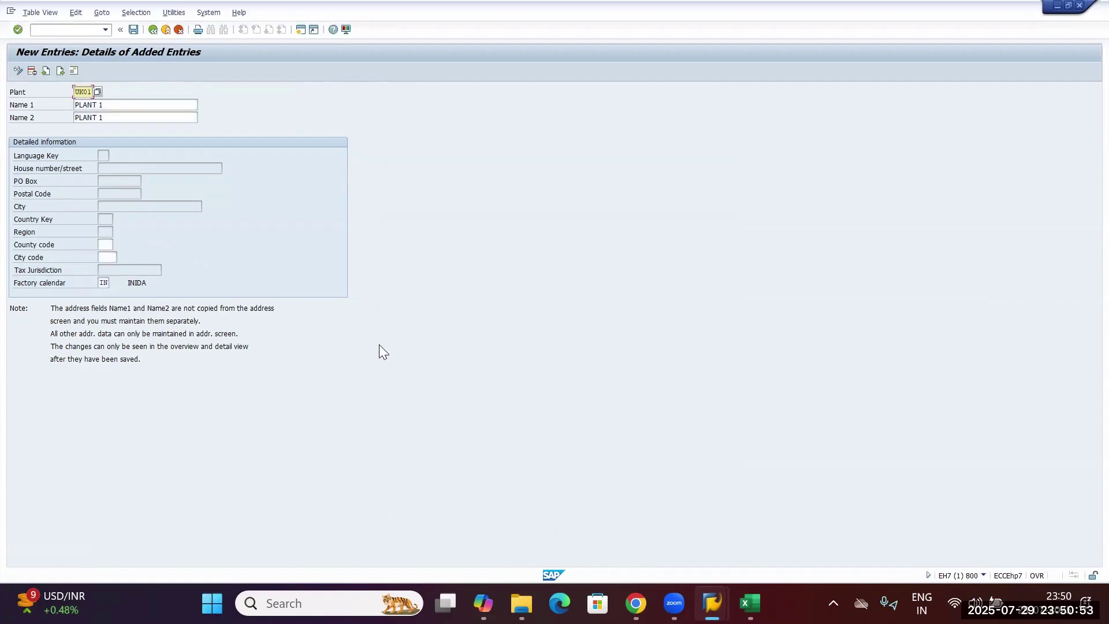
Save plant UK01 and record it in the customizing request.
click(133, 29)
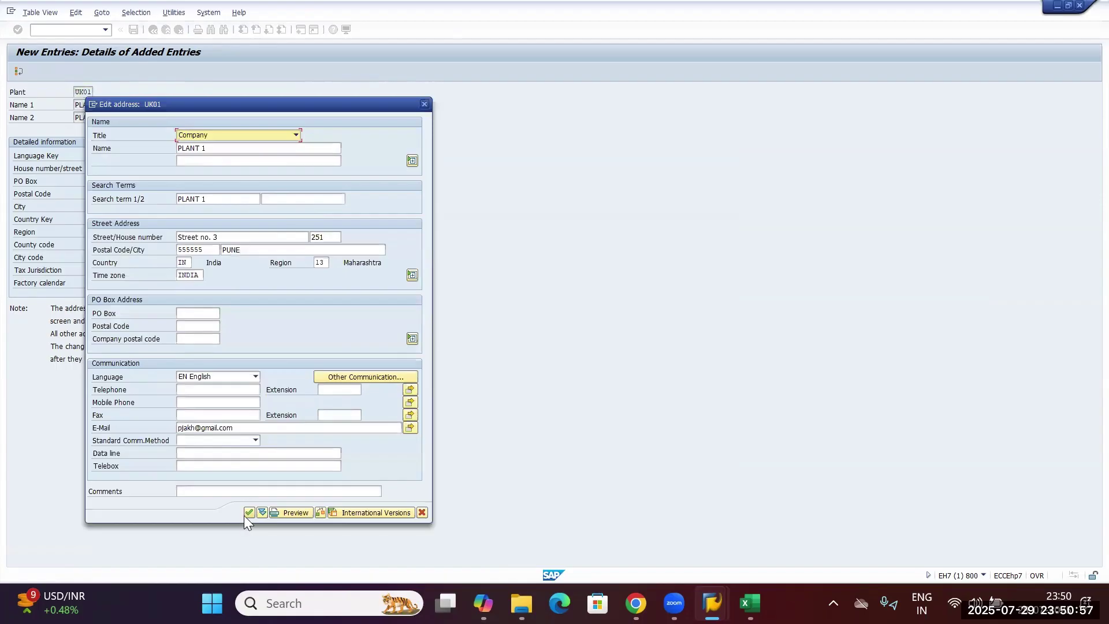
click(245, 514)
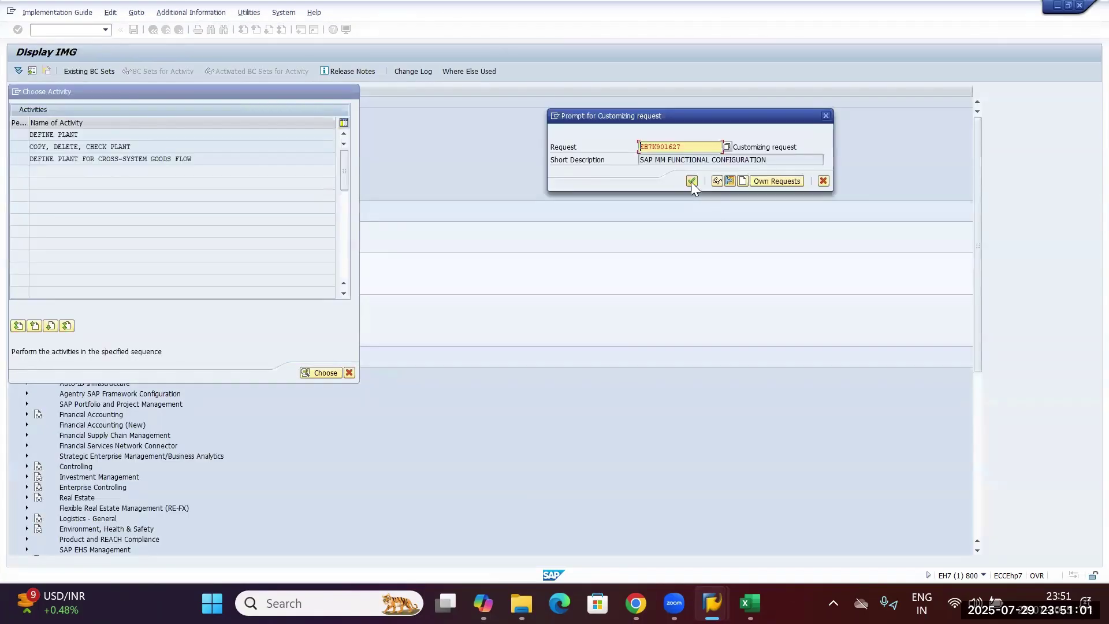
click(691, 181)
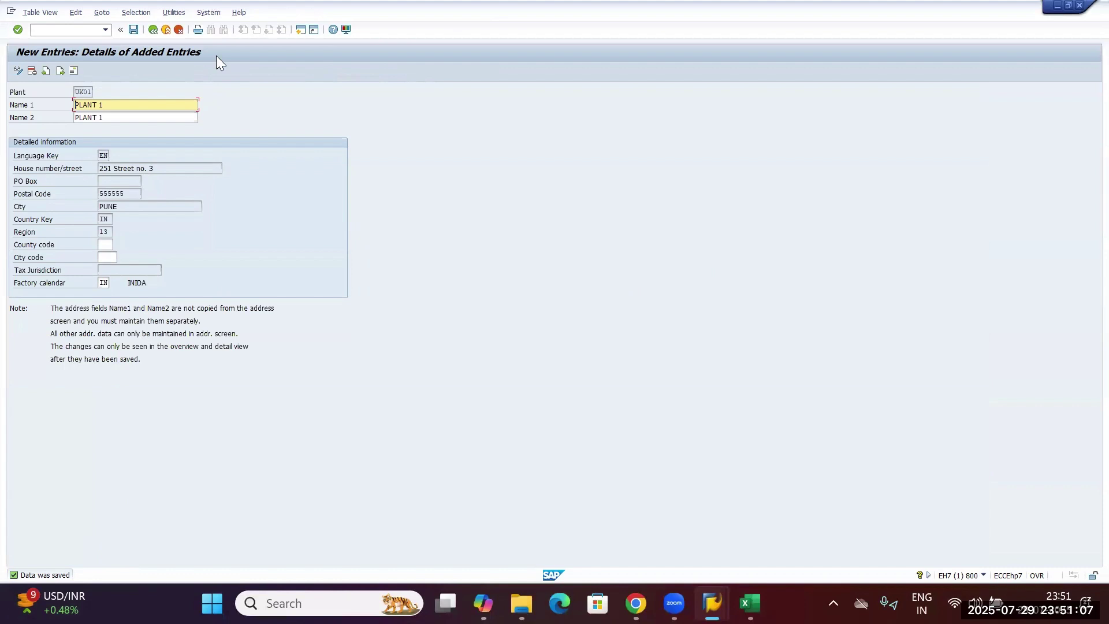
In a new session, open SE16 for table T001W and filter on plant UK01.
click(296, 29)
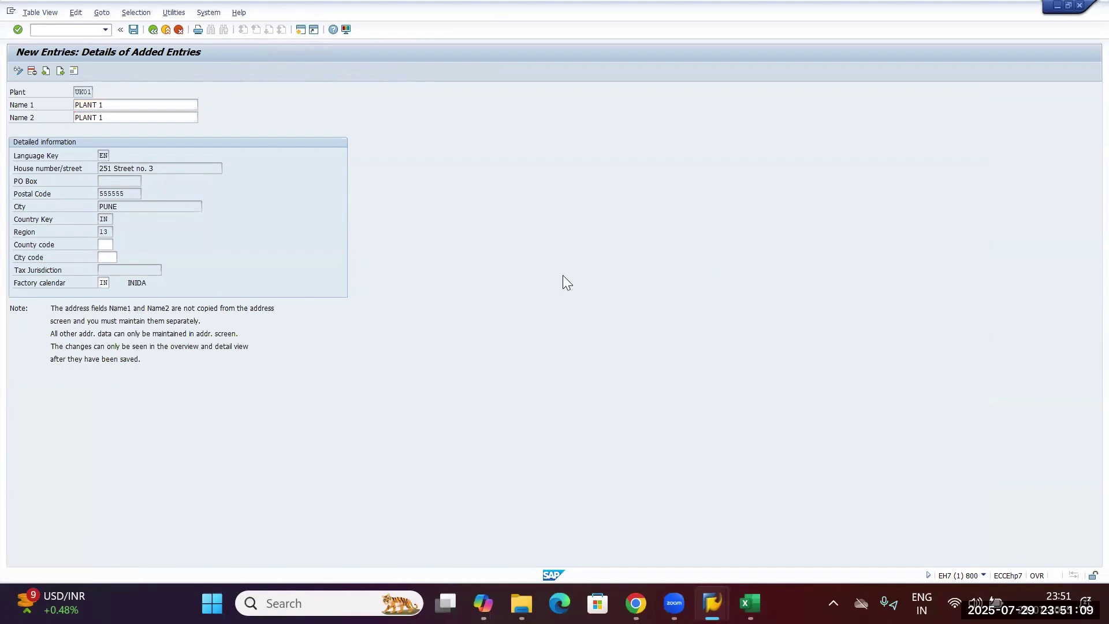
text(se16n)
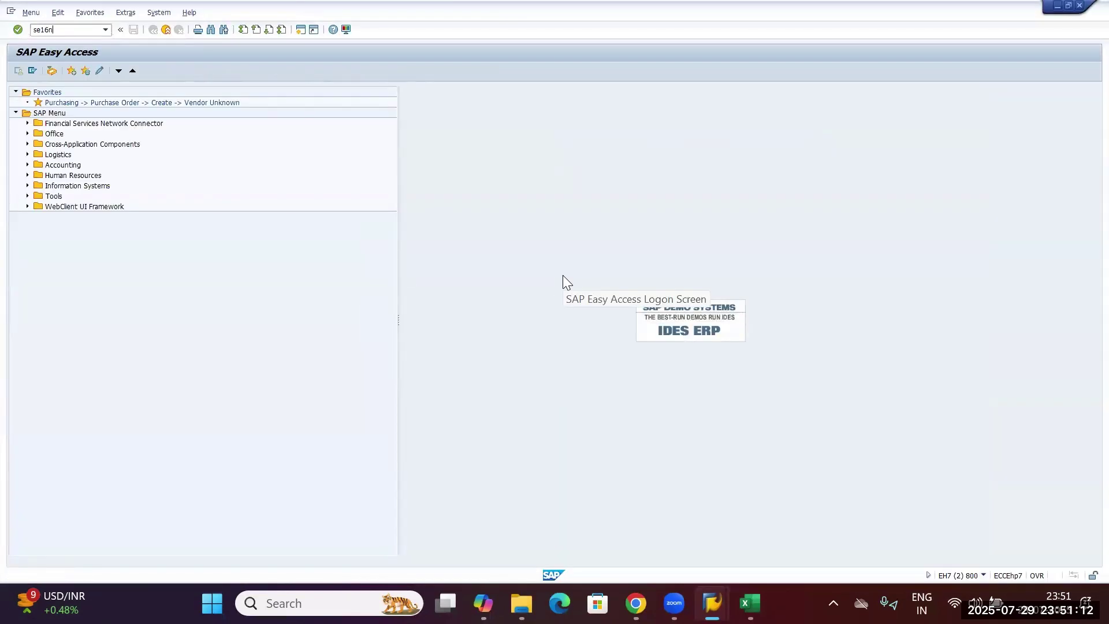
key(Return)
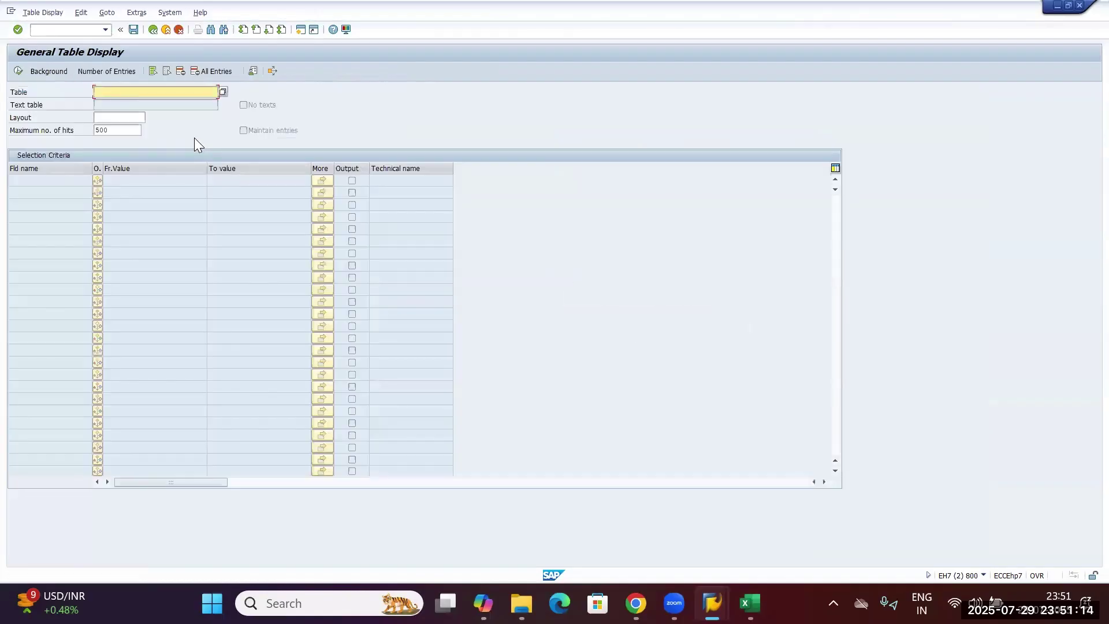
text(T)
text(001W)
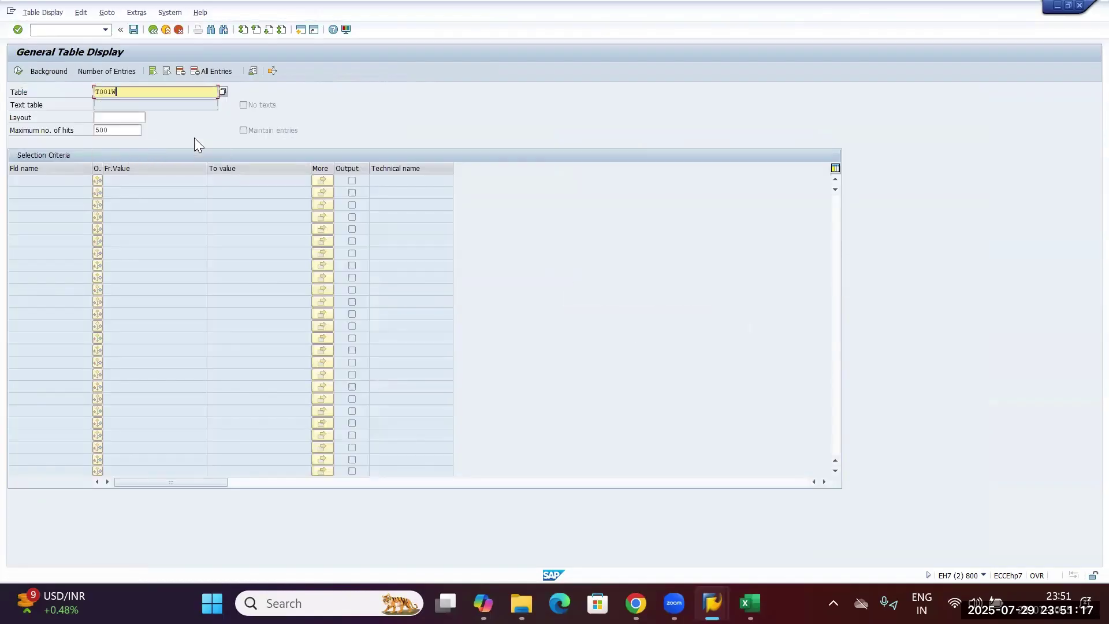
key(Return)
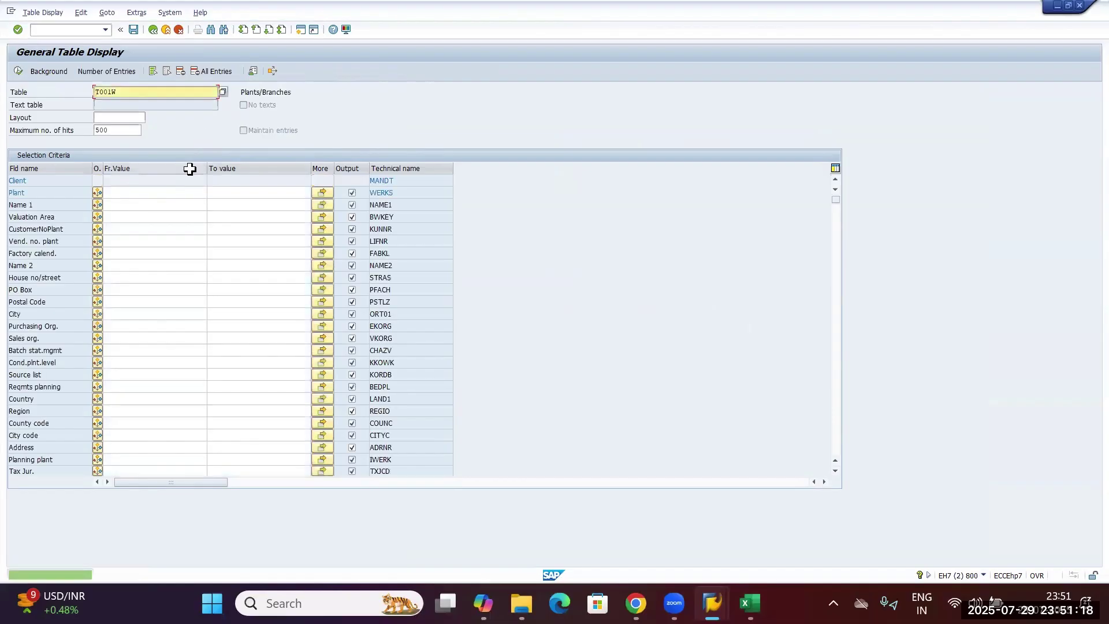
click(143, 194)
text(U)
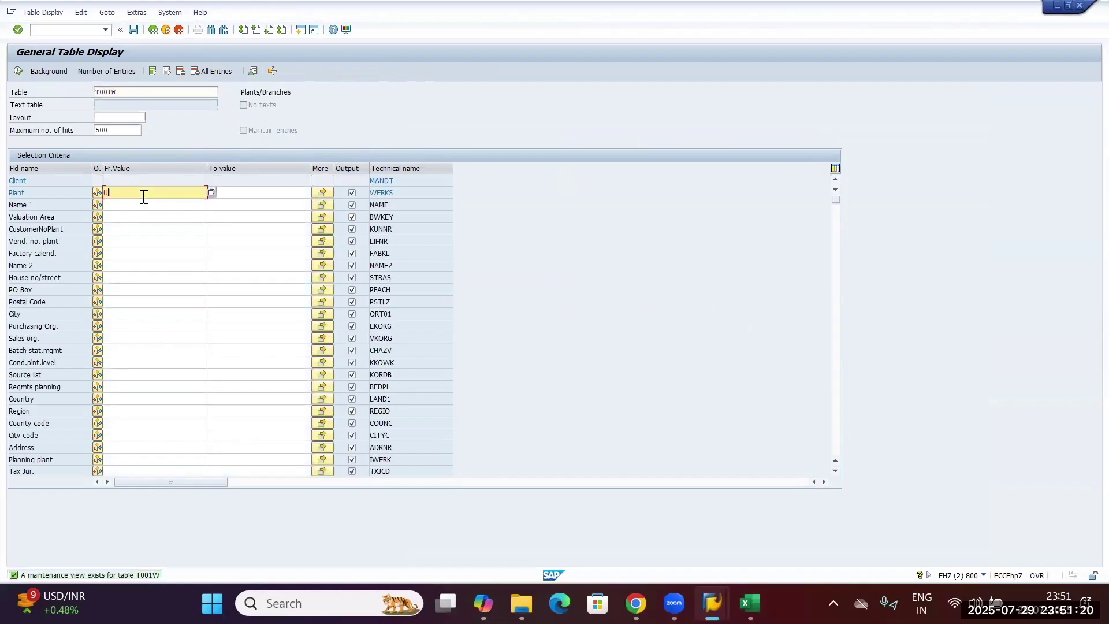
text(K01)
Execute the T001W lookup, check UK01's name and street, then return to Easy Access.
key(Return)
key(F8)
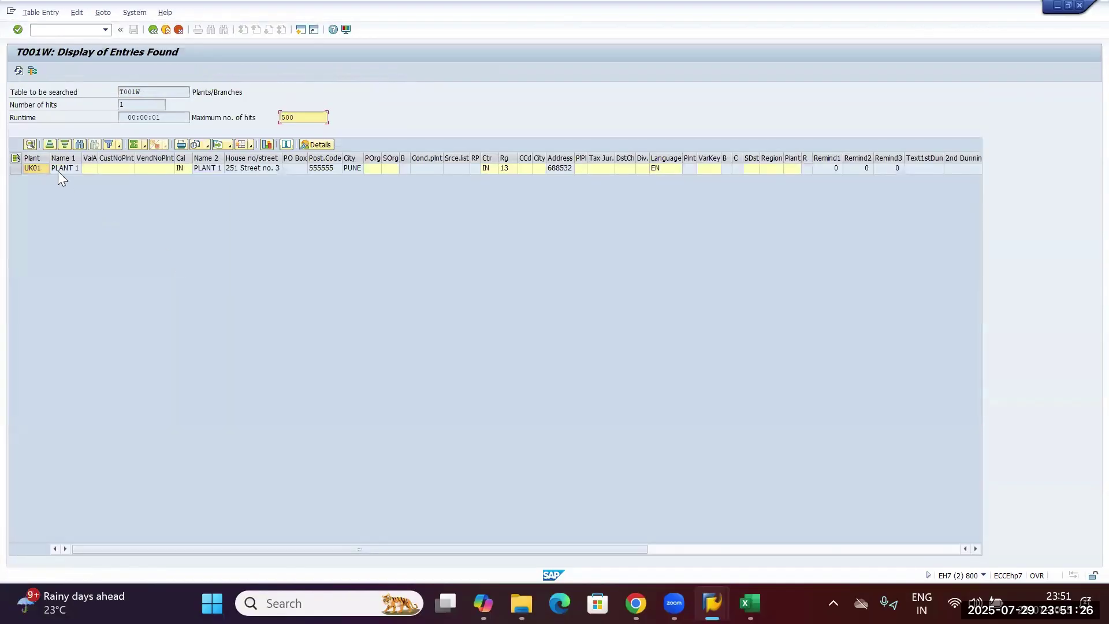
click(58, 171)
click(61, 169)
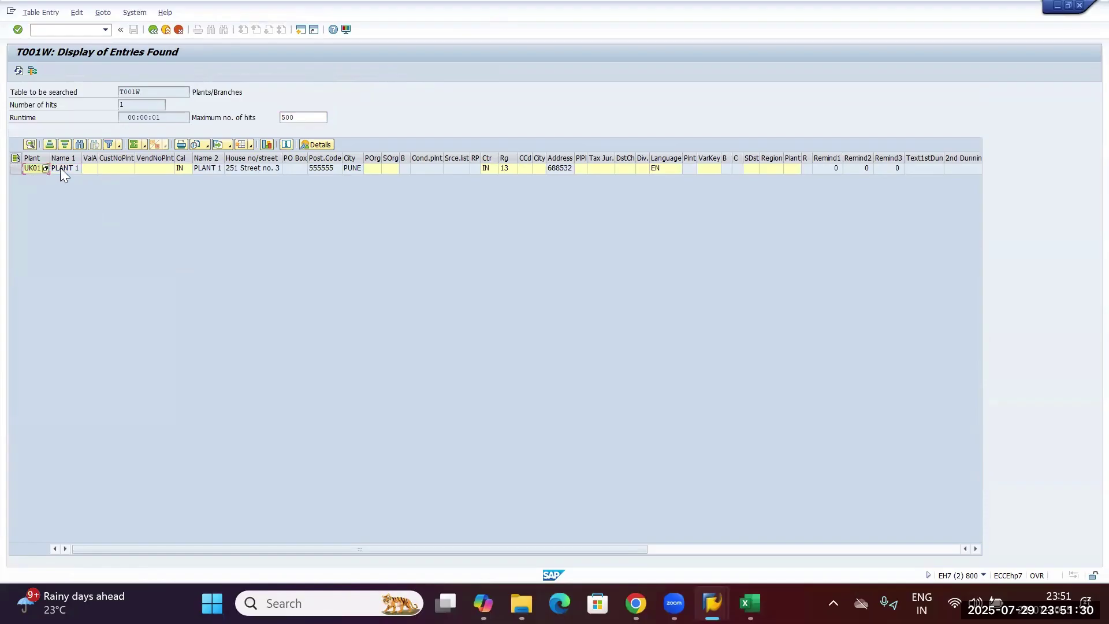
click(277, 169)
drag(152, 89, 84, 89)
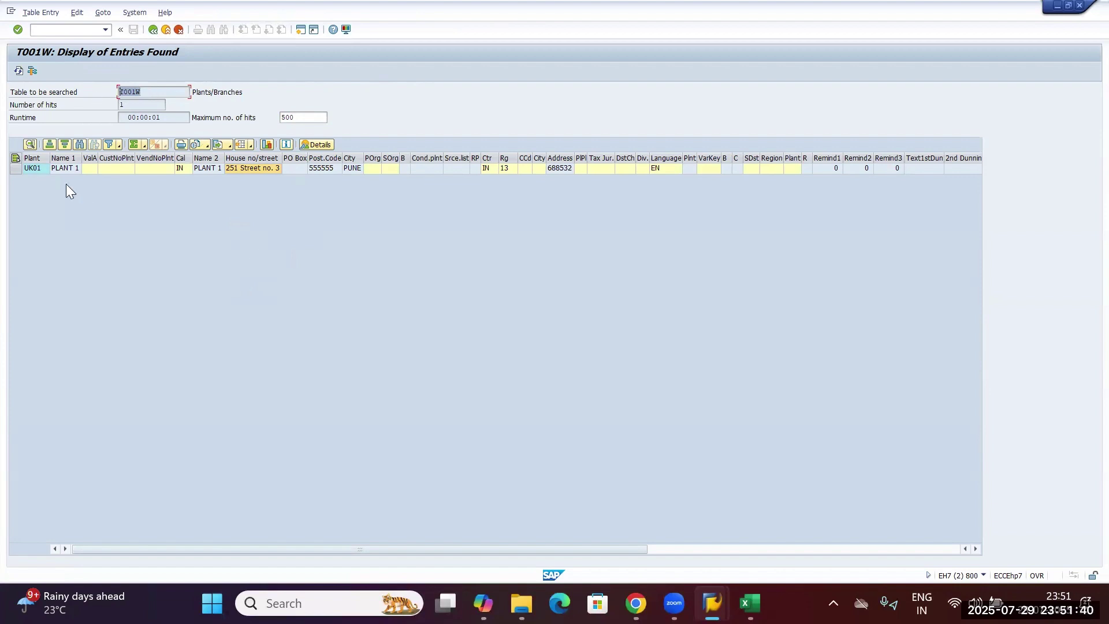
click(166, 30)
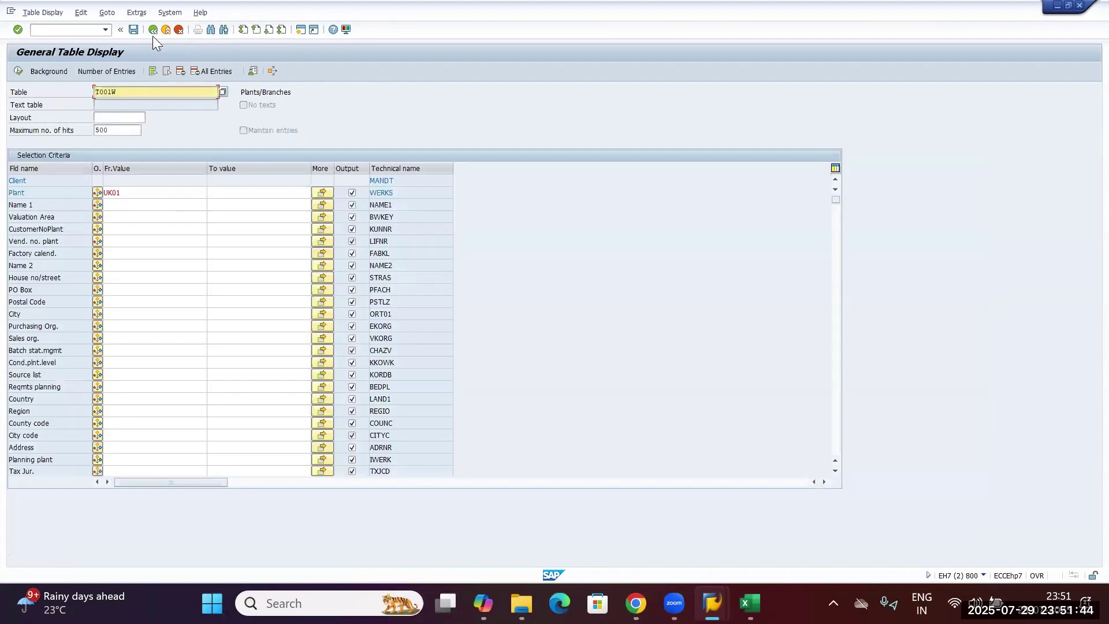
click(153, 30)
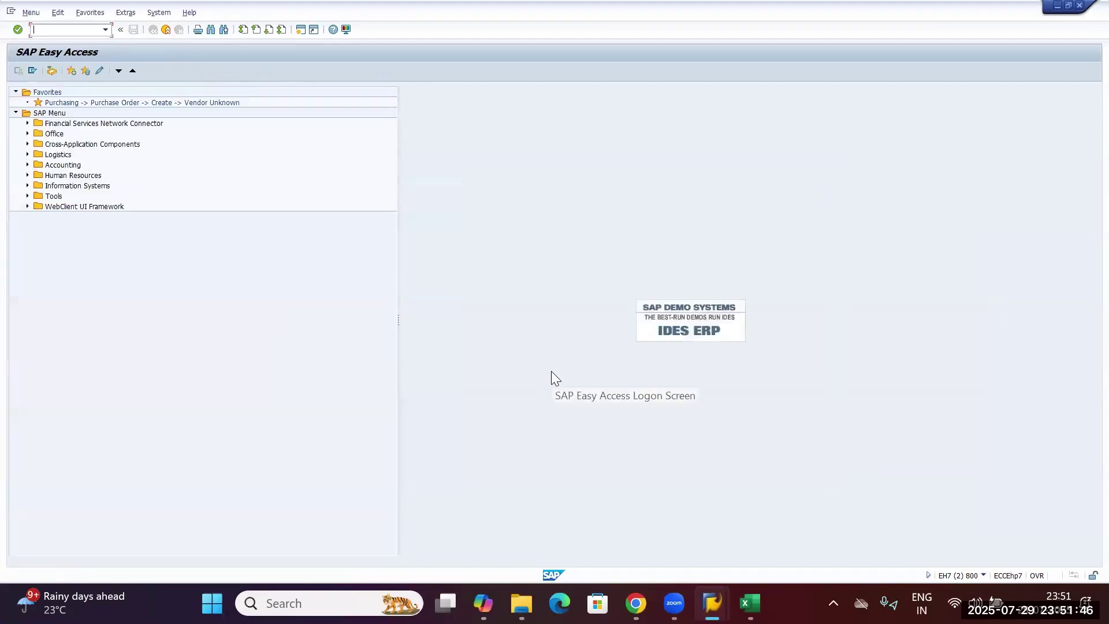